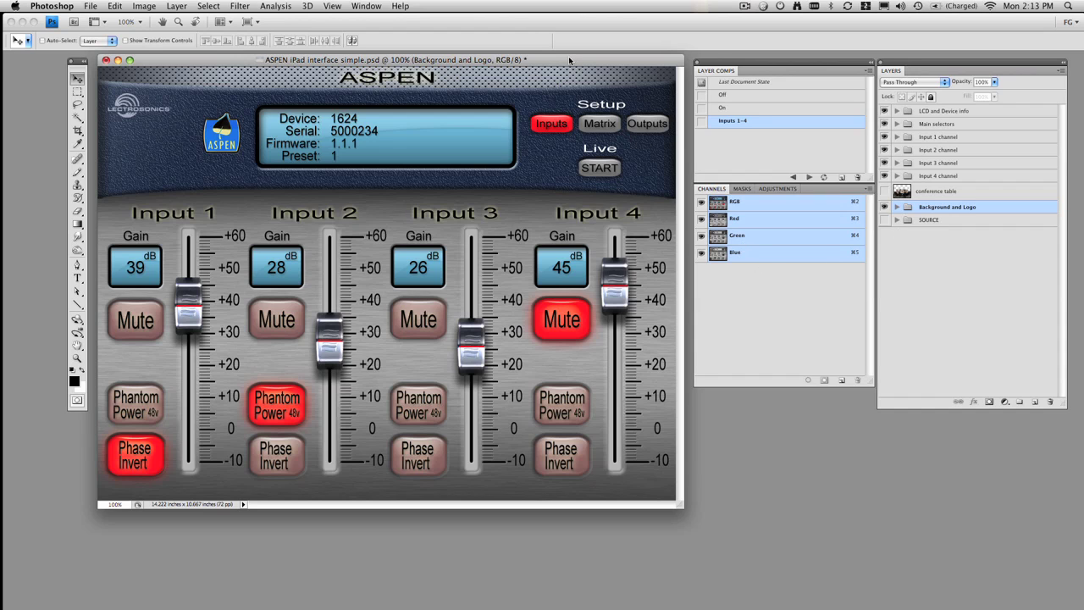
# Step: Briefly toggle the Background and Logo group, then hide the Input 1–4 channel groups
pyautogui.moveTo(570, 60); pyautogui.dragTo(565, 58)
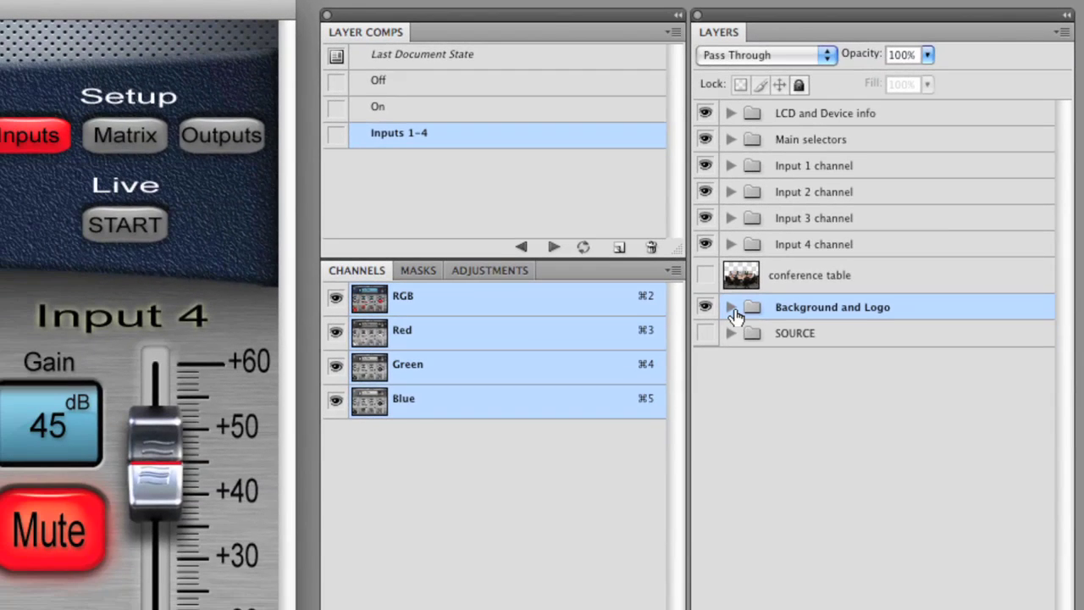
pyautogui.click(705, 308)
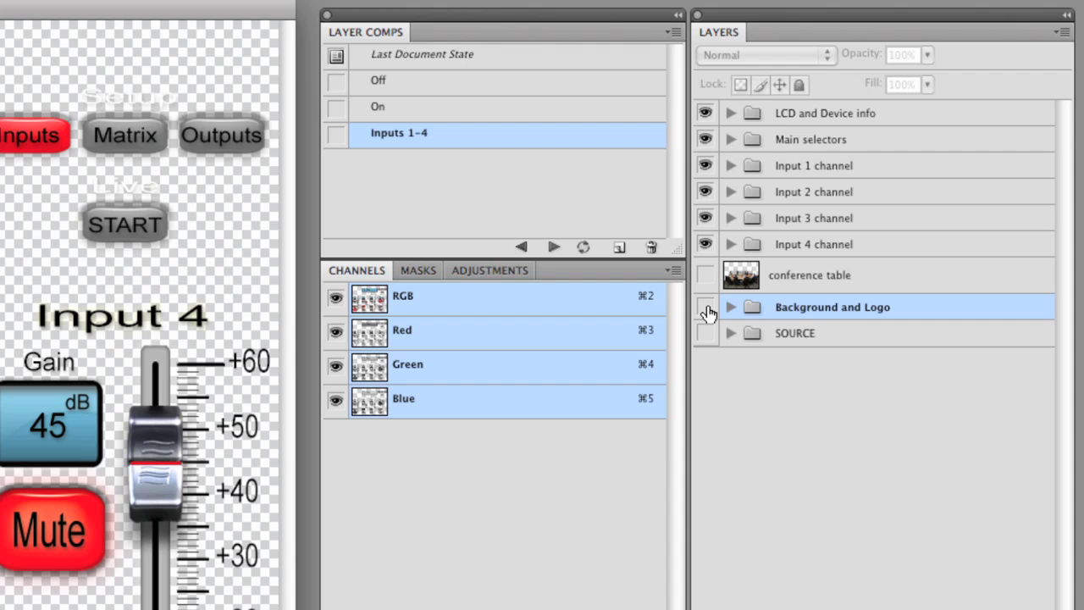
pyautogui.click(706, 308)
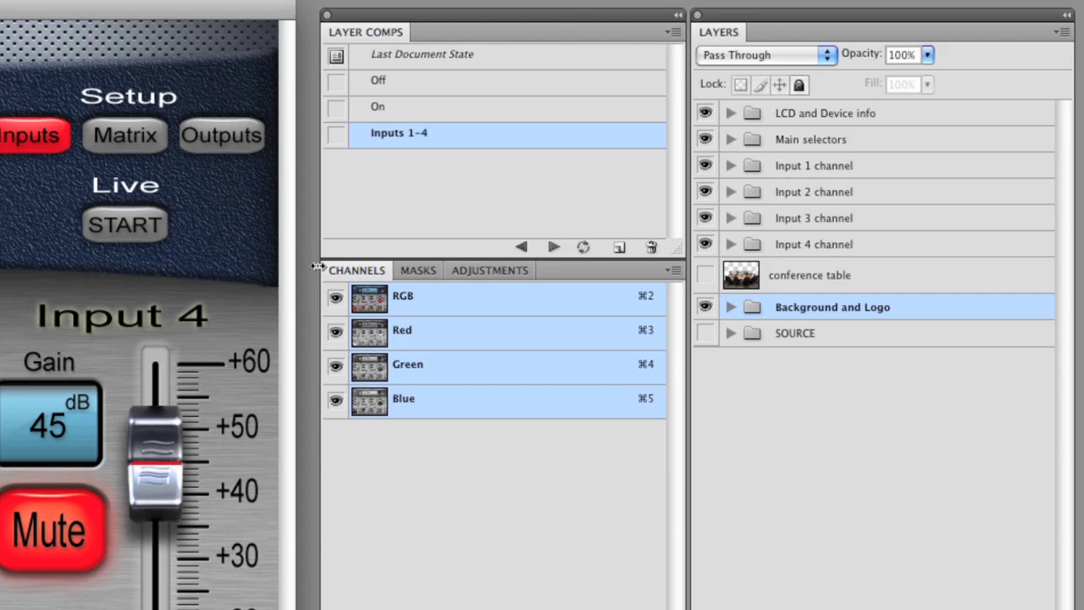
pyautogui.moveTo(704, 169); pyautogui.dragTo(704, 244)
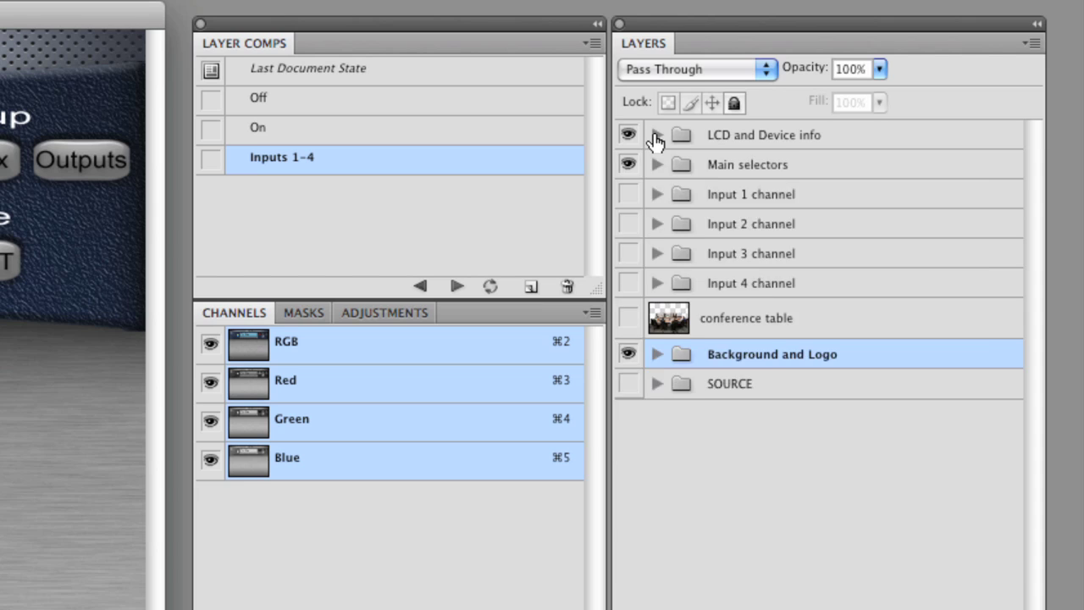
# Step: Expand LCD and Device info and work on the Preset and Firmware text layers, setting Preset to 2
pyautogui.click(657, 136)
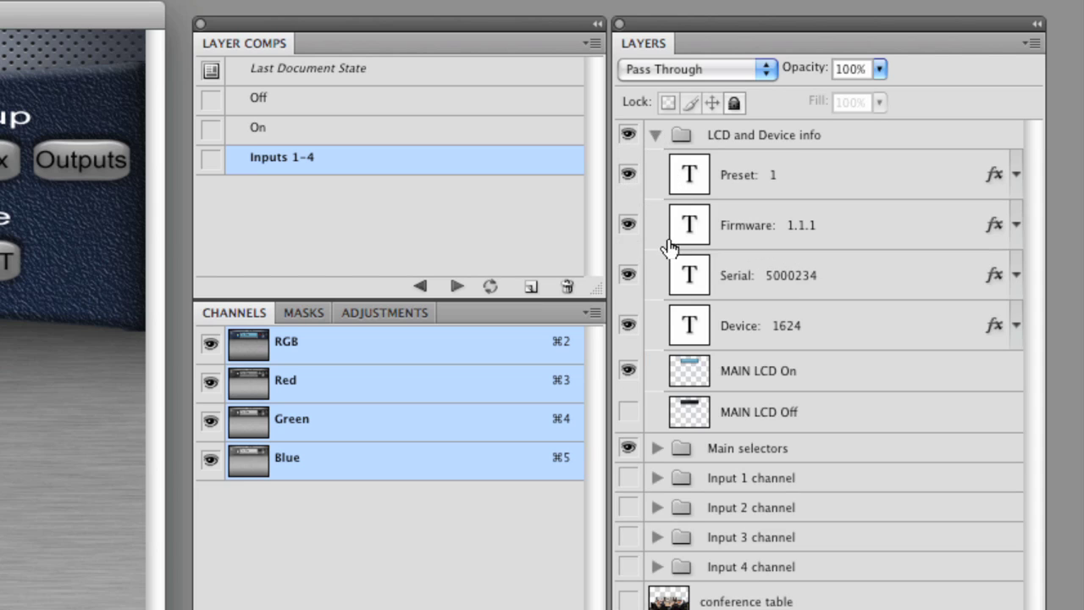
pyautogui.click(675, 172)
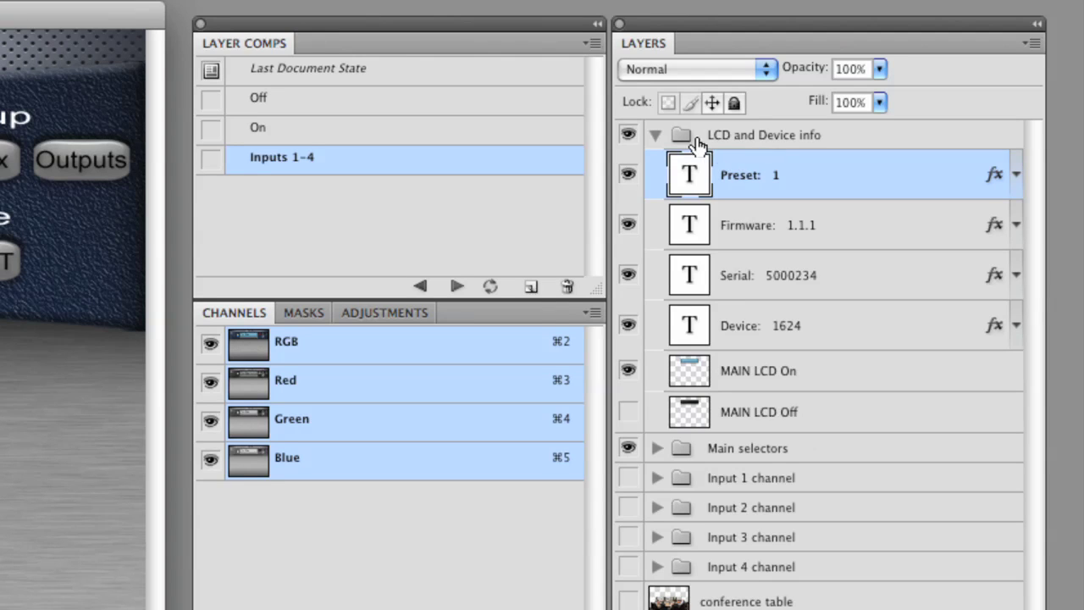
pyautogui.click(699, 218)
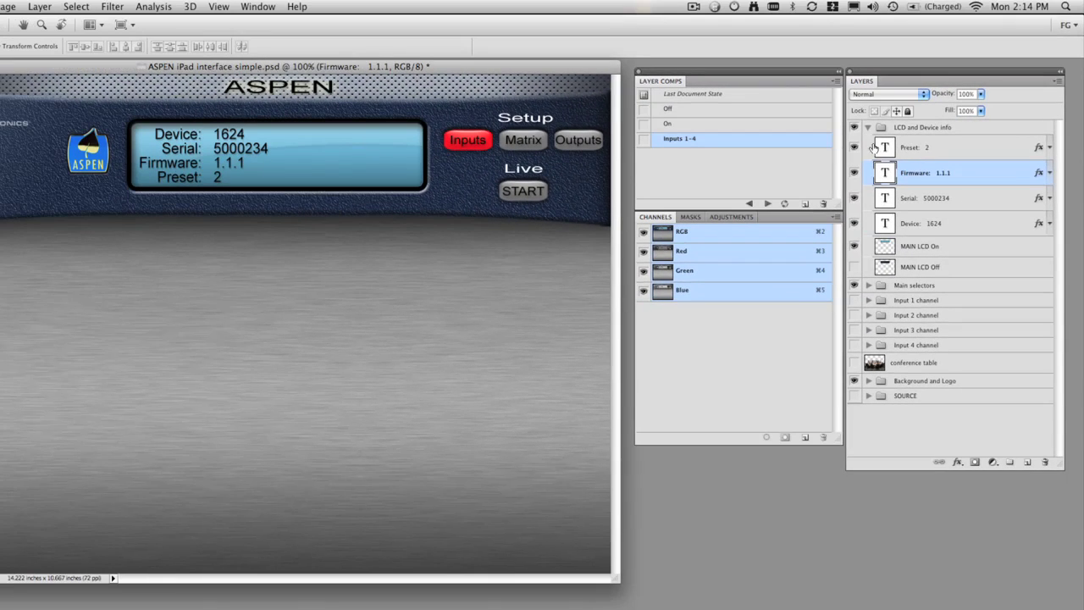
# Step: Hide the Preset, Firmware, Serial and Device text and swap to the dark MAIN LCD Off screen
pyautogui.moveTo(853, 147); pyautogui.dragTo(853, 225)
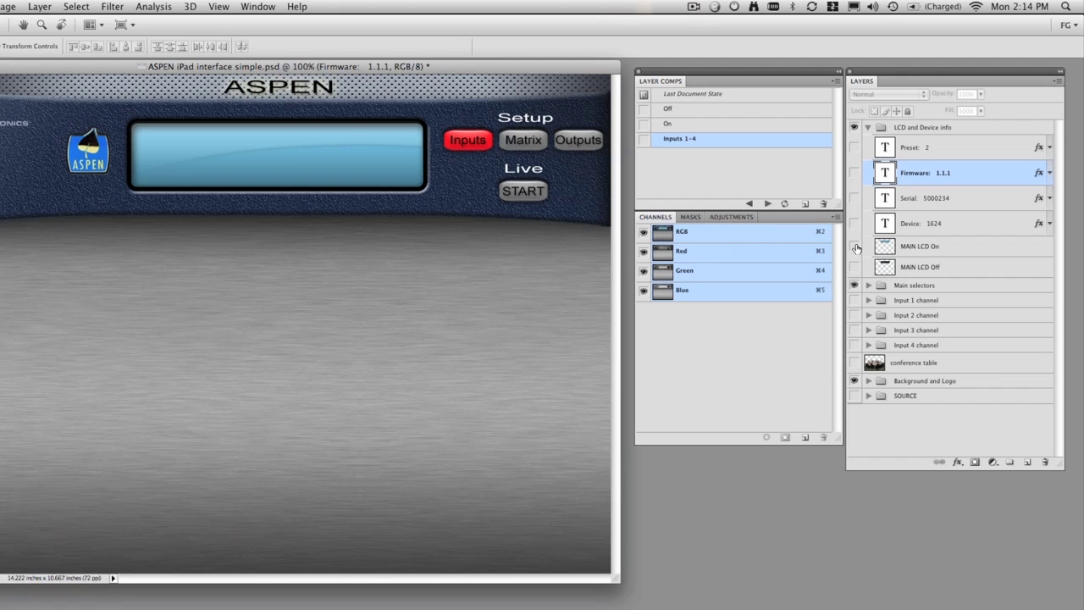
pyautogui.click(855, 246)
pyautogui.click(853, 267)
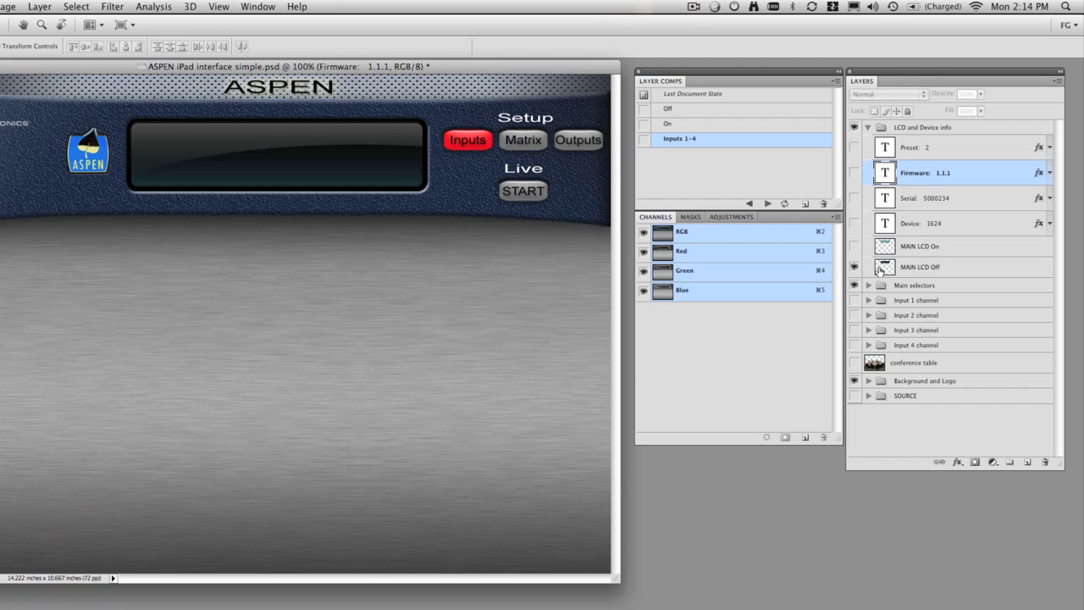
pyautogui.click(881, 270)
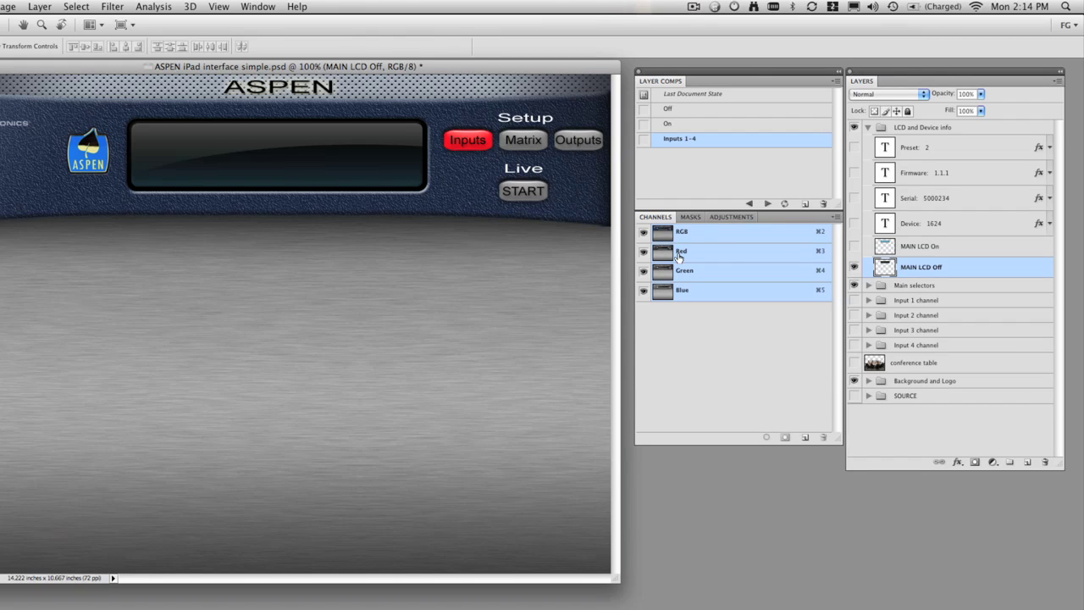
# Step: Restore the lit MAIN LCD On screen and its device text, then collapse LCD and Device info
pyautogui.click(853, 268)
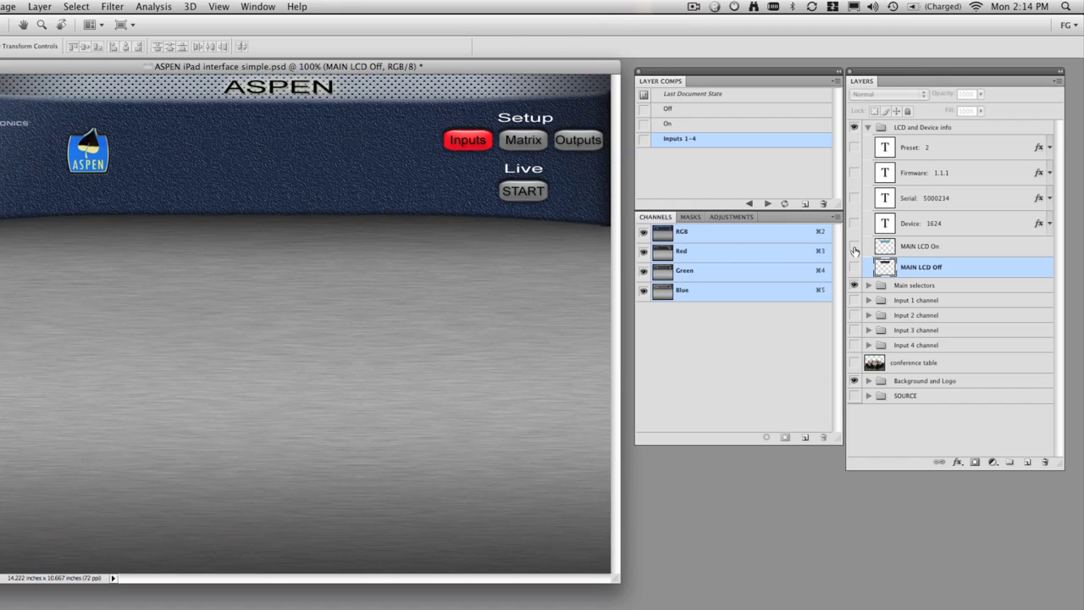
pyautogui.click(853, 246)
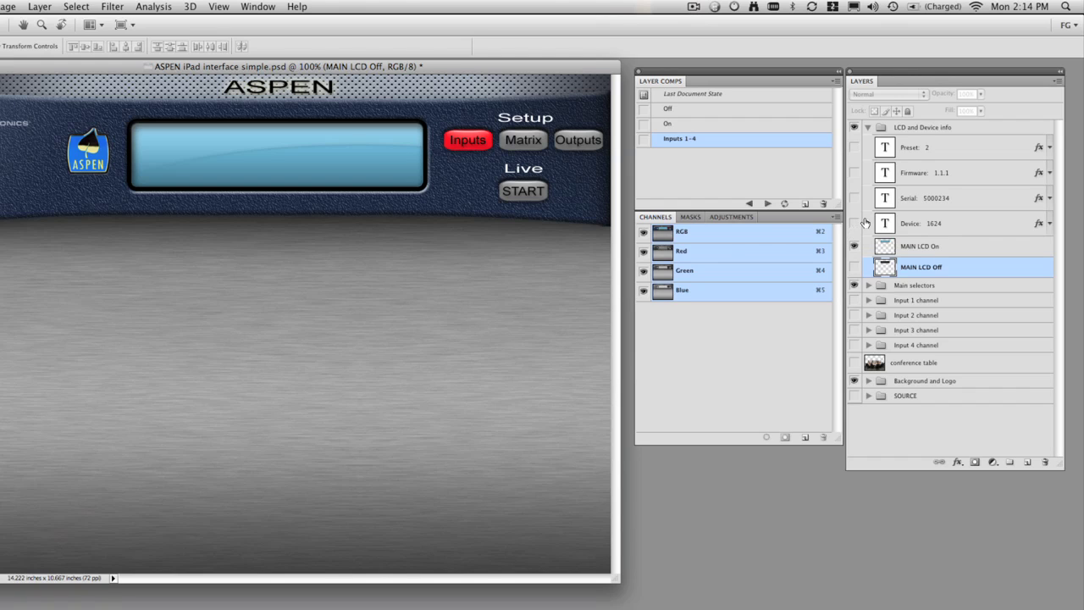
pyautogui.moveTo(854, 223); pyautogui.dragTo(852, 158)
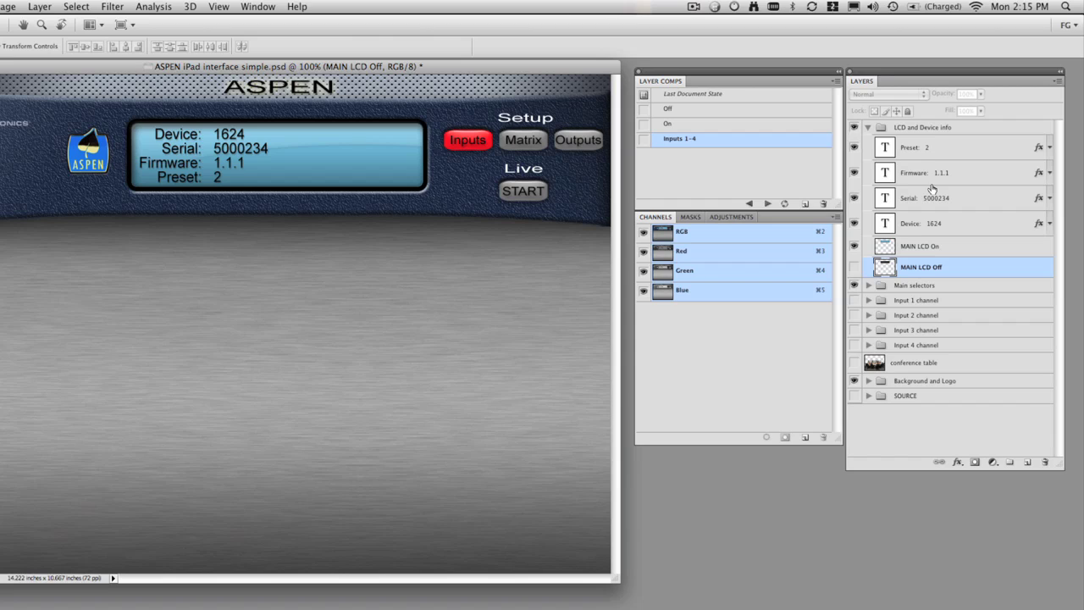
pyautogui.click(867, 128)
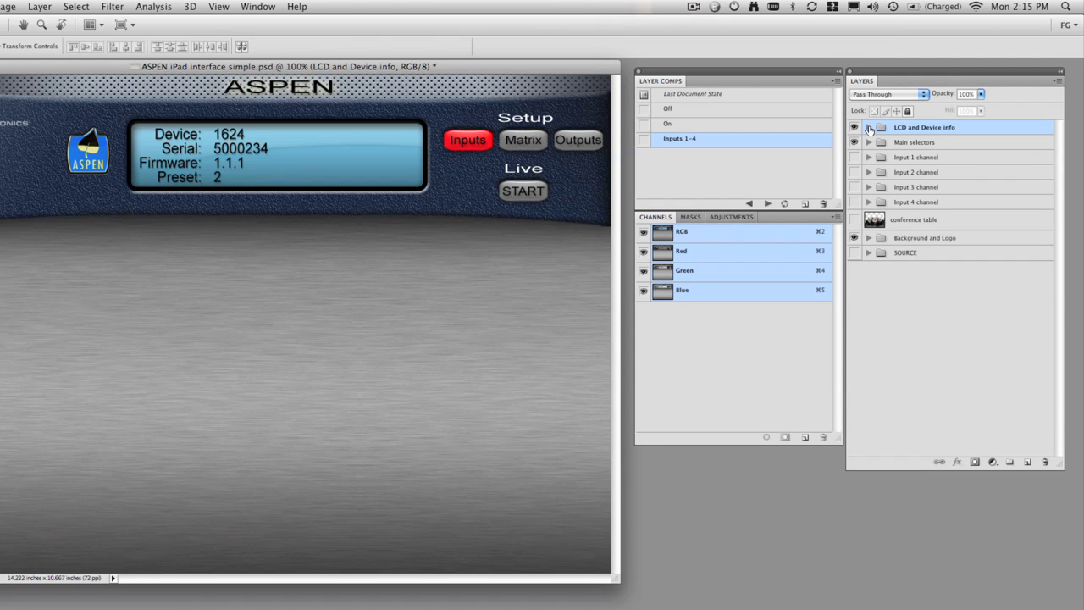
# Step: Hide the LCD and Device info group and the Main selectors buttons
pyautogui.click(868, 128)
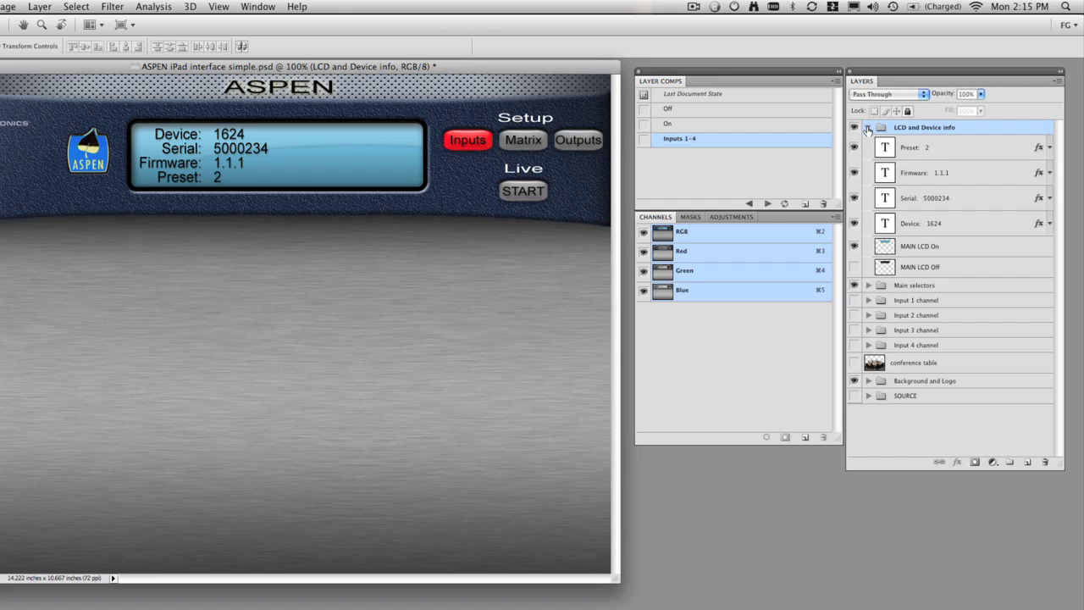
pyautogui.click(867, 128)
pyautogui.click(854, 127)
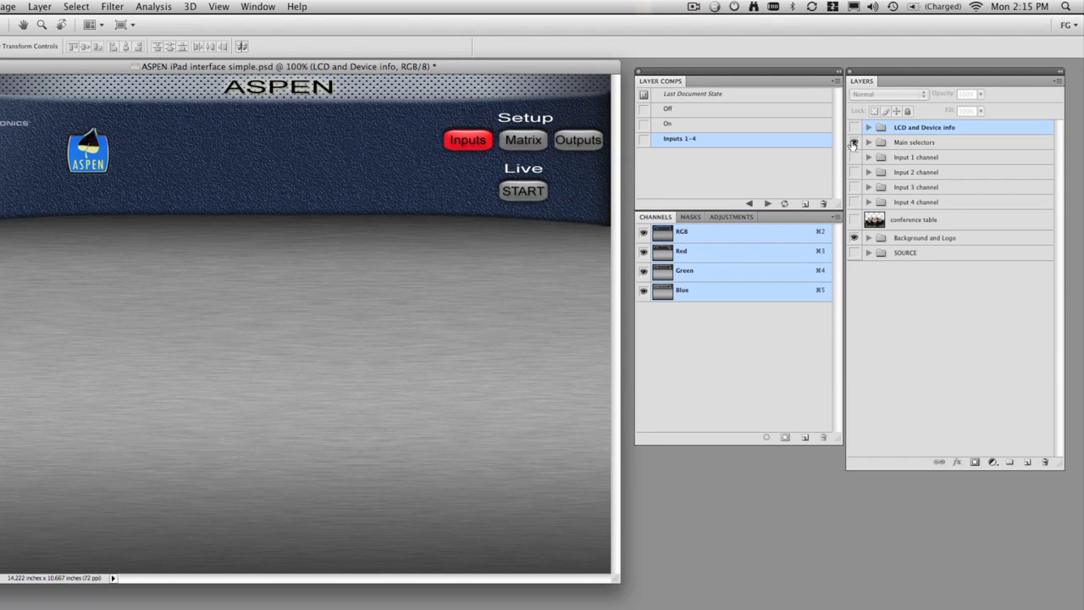
pyautogui.click(854, 142)
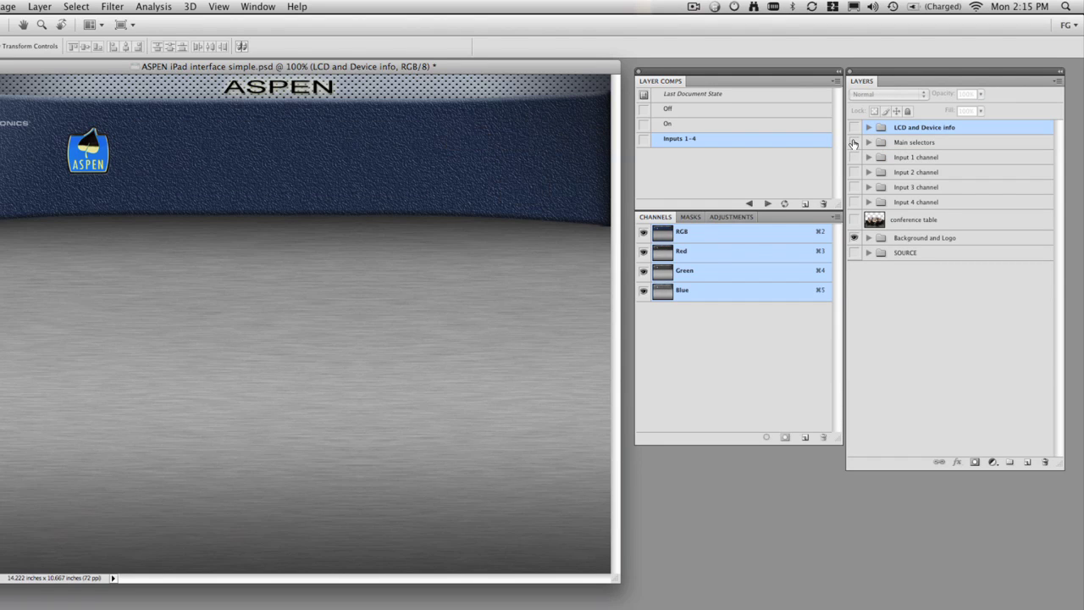
# Step: Inside Background and Logo, toggle the gold logo, ASPEN panel header and aluminum background layers
pyautogui.click(868, 238)
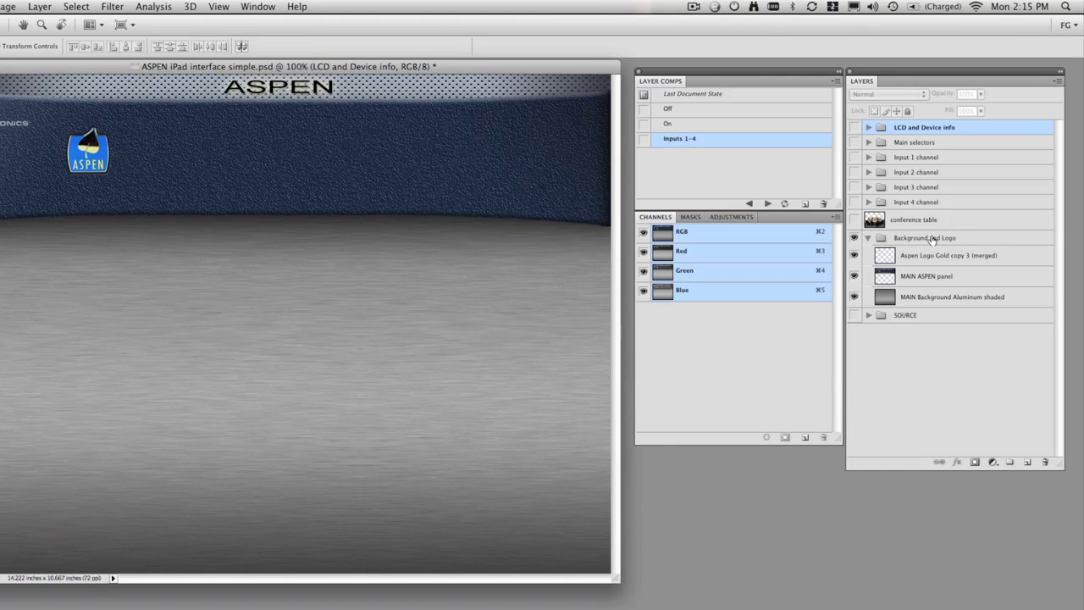
pyautogui.click(853, 255)
pyautogui.click(853, 277)
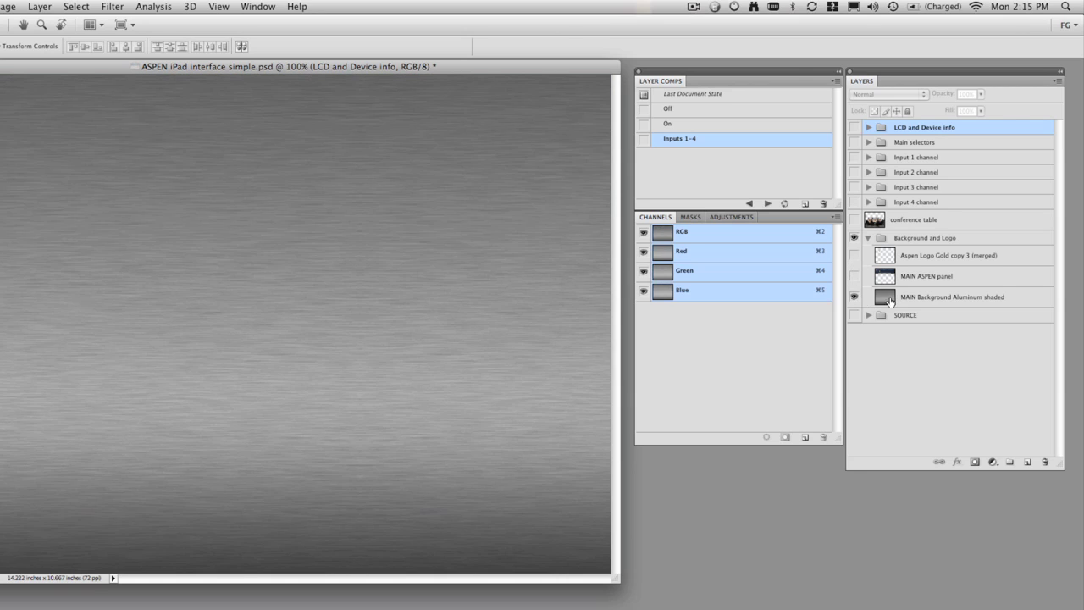
pyautogui.click(854, 297)
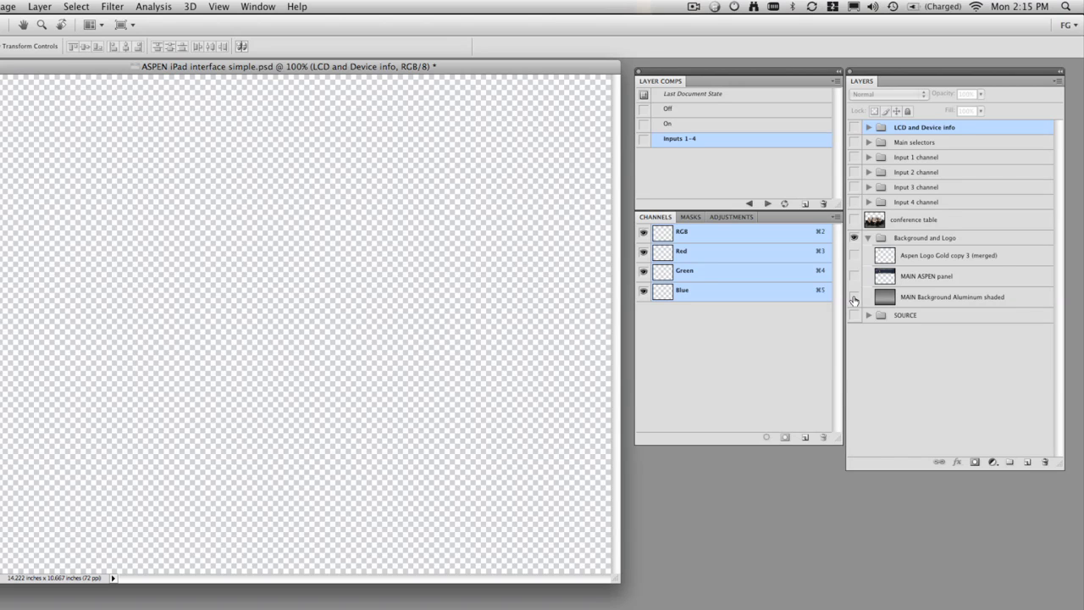
pyautogui.click(853, 298)
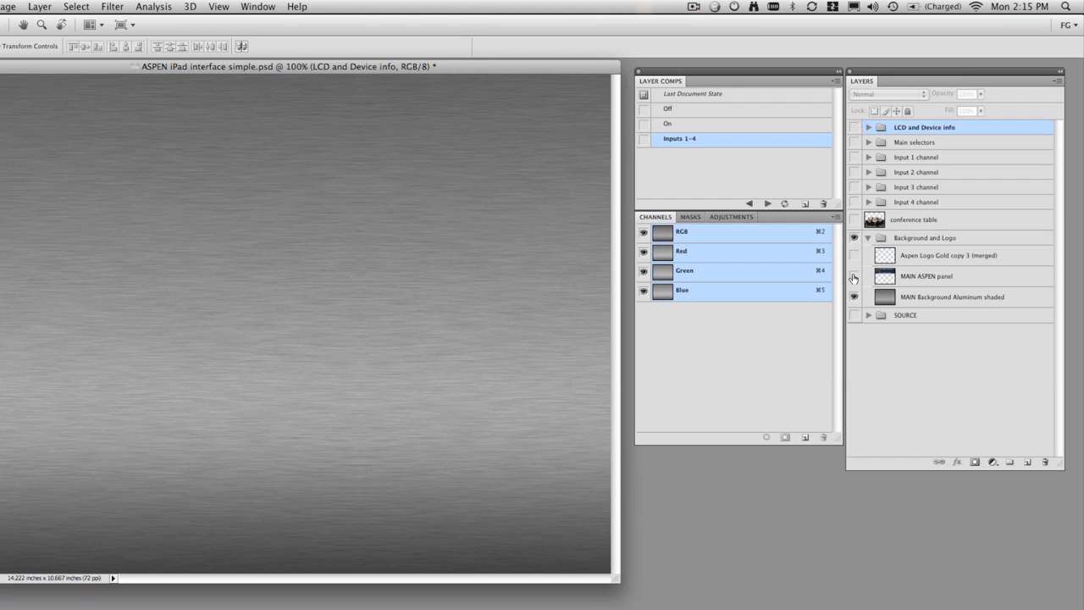
pyautogui.click(854, 277)
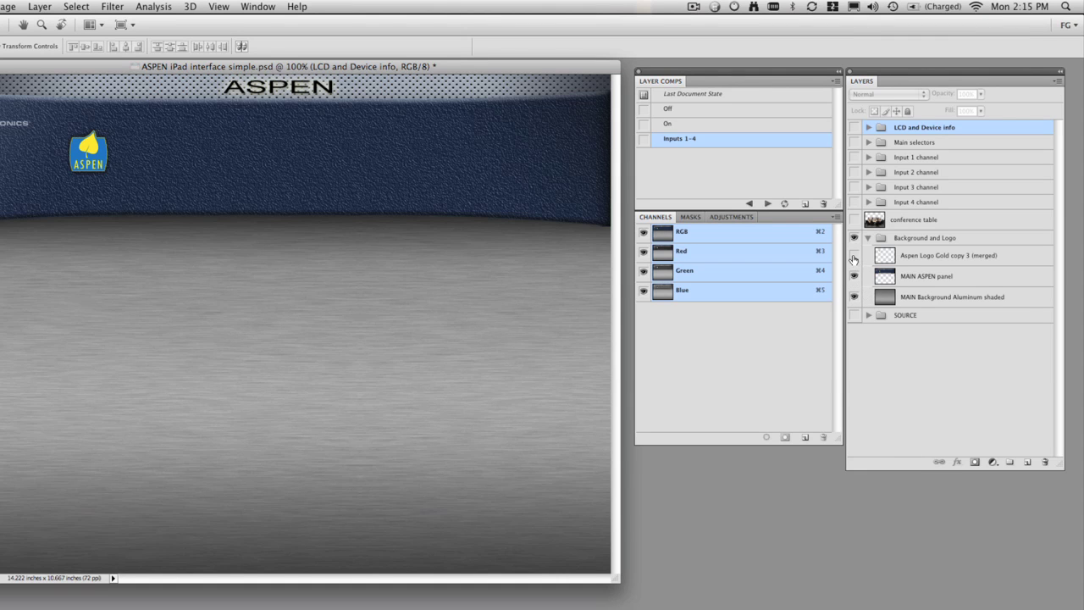
pyautogui.click(853, 256)
# Step: Select the Aspen Logo Gold copy 3 (merged) layer, collapse its group, and show the LCD display
pyautogui.click(909, 256)
pyautogui.click(868, 241)
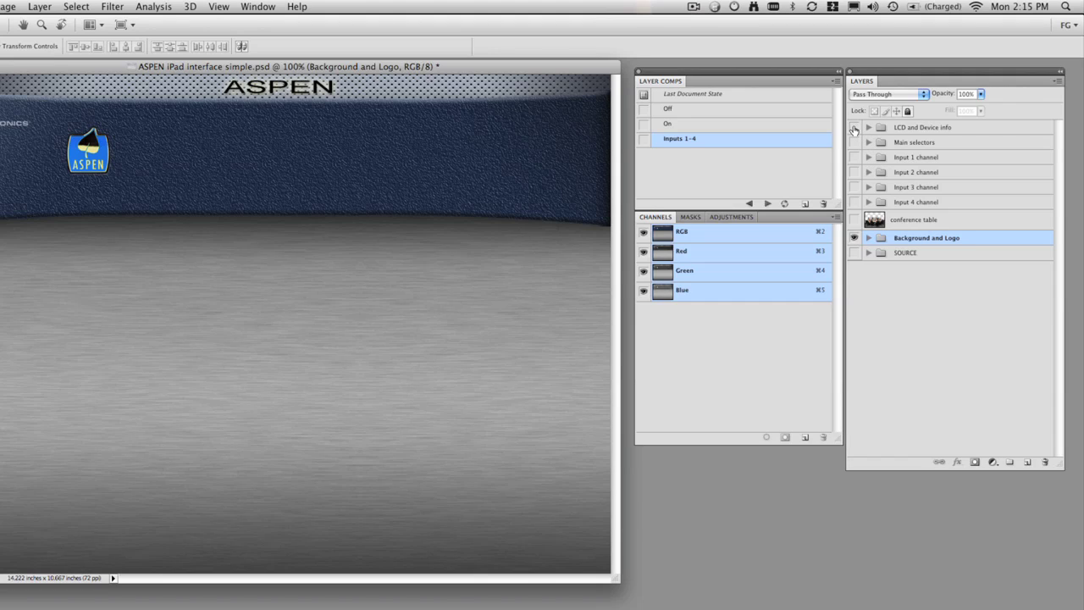
pyautogui.click(853, 127)
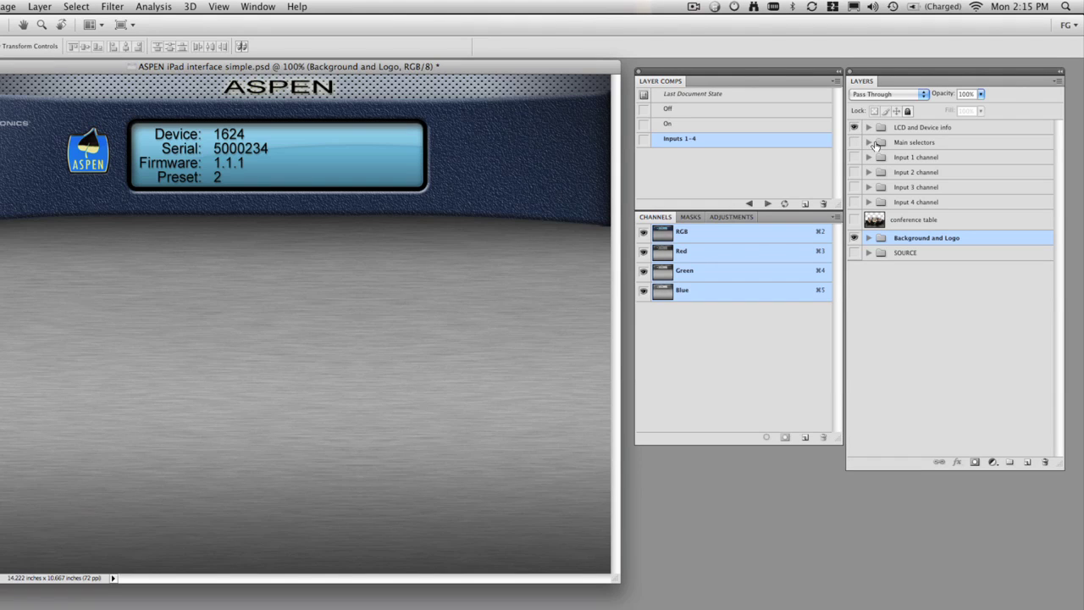
# Step: Show the Main selectors buttons, expand the group, and hide its Setup, Outputs, Matrix and Inputs labels
pyautogui.click(853, 142)
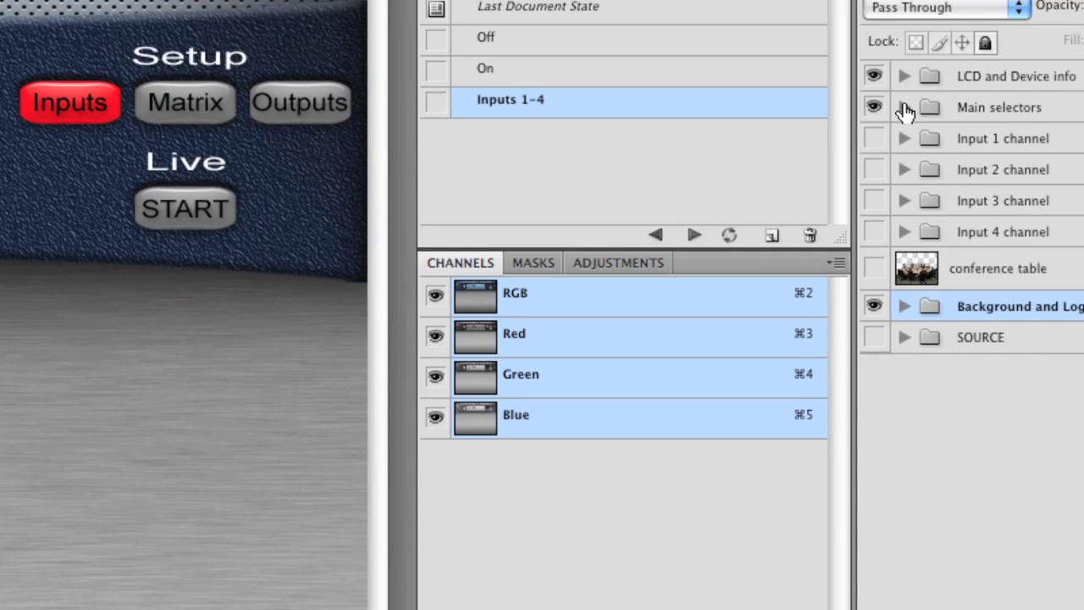
pyautogui.click(904, 108)
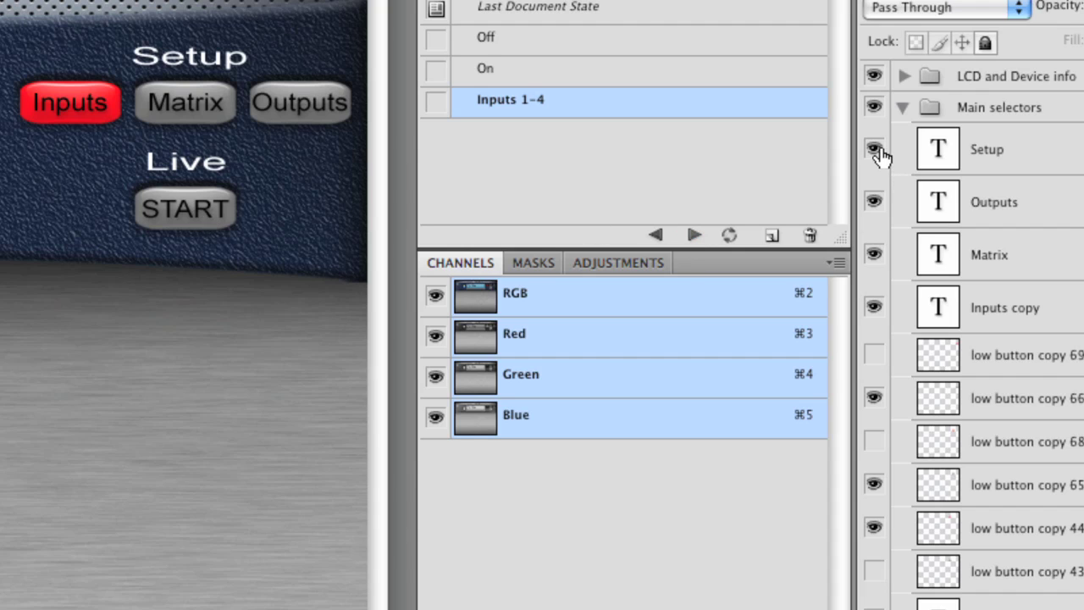
pyautogui.moveTo(876, 156)
pyautogui.mouseDown()
pyautogui.moveTo(871, 307)
pyautogui.moveTo(876, 164)
pyautogui.moveTo(877, 173)
pyautogui.mouseUp()
# Step: Collapse Main selectors, show the Input 1 channel strip, and expand its group
pyautogui.click(903, 107)
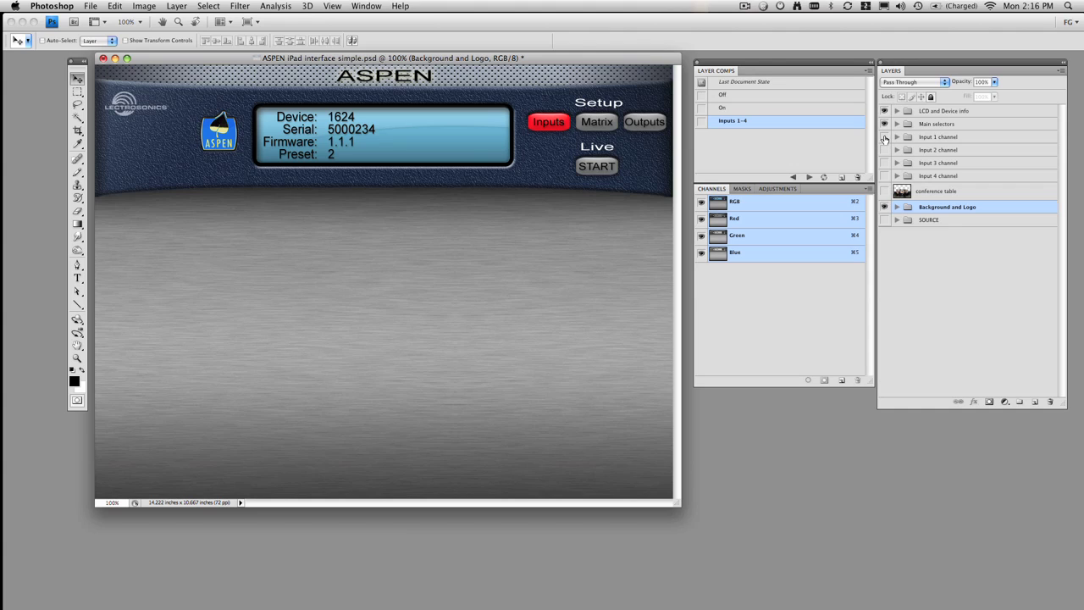
pyautogui.click(884, 137)
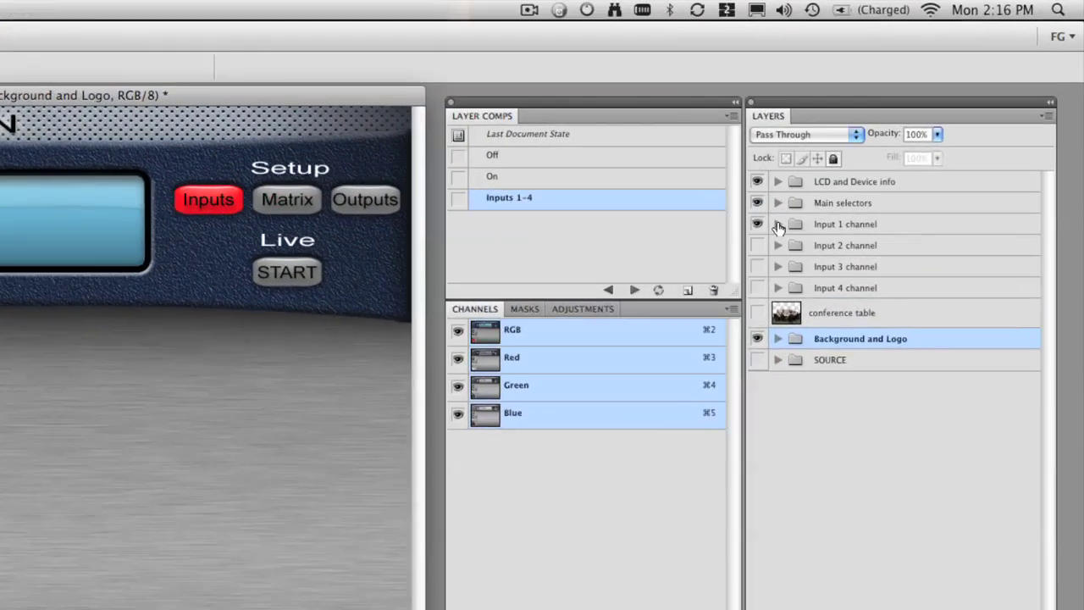
pyautogui.click(897, 137)
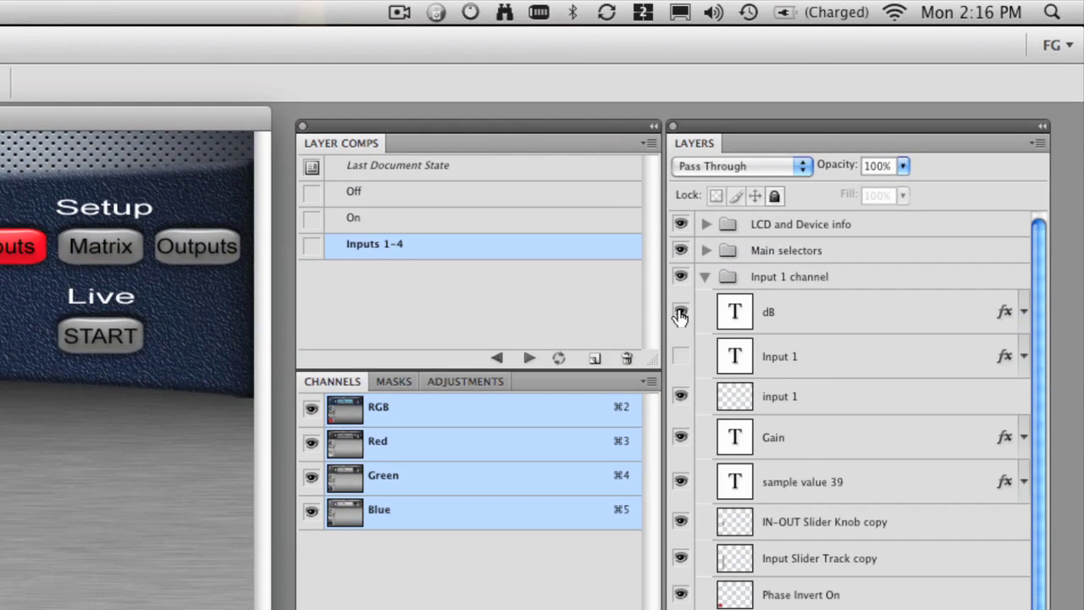
pyautogui.click(681, 402)
pyautogui.click(681, 402)
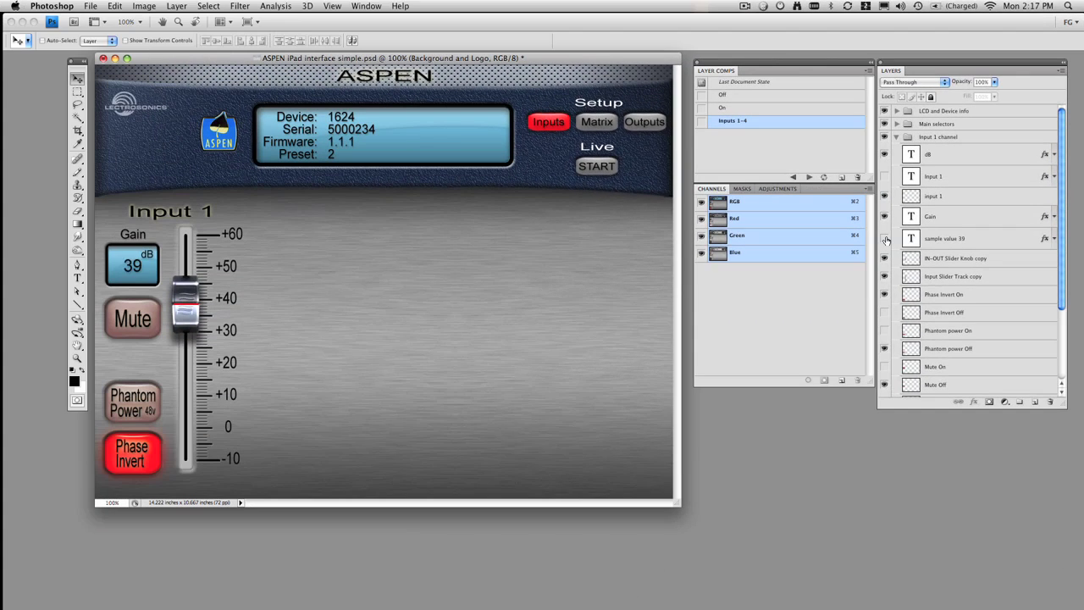
# Step: Toggle the Input 1 gain reading of 39 off and on, then collapse the Input 1 group
pyautogui.click(704, 460)
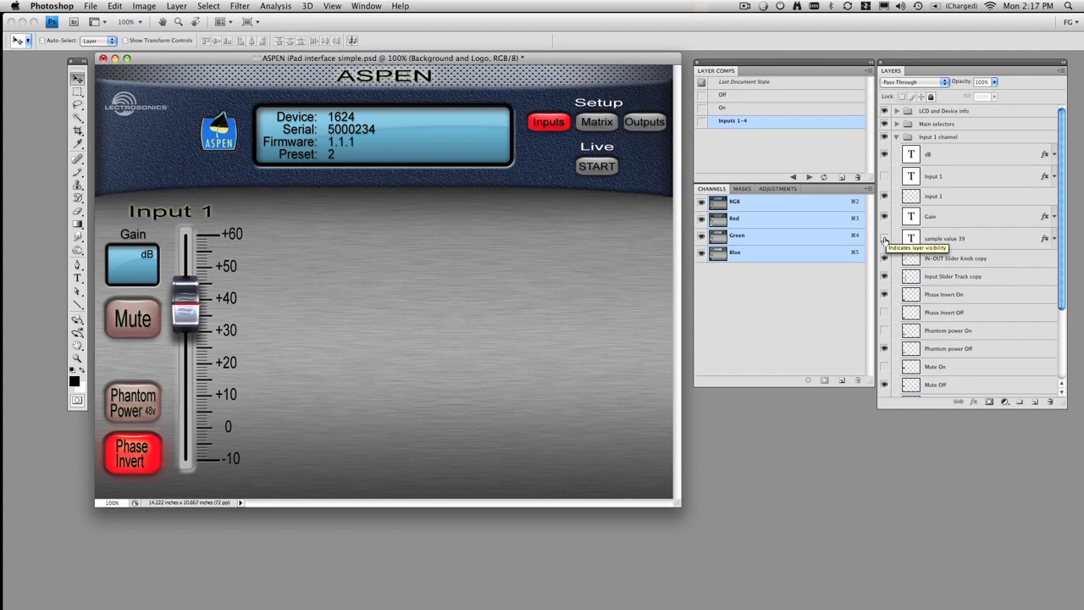
pyautogui.click(884, 240)
pyautogui.click(884, 240)
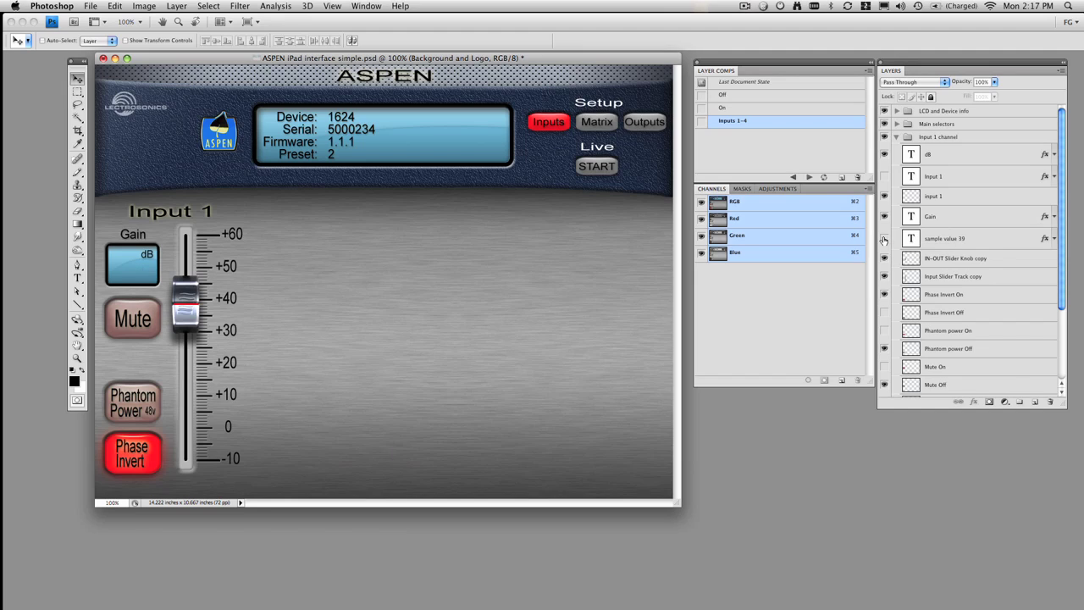
pyautogui.click(884, 240)
pyautogui.click(896, 137)
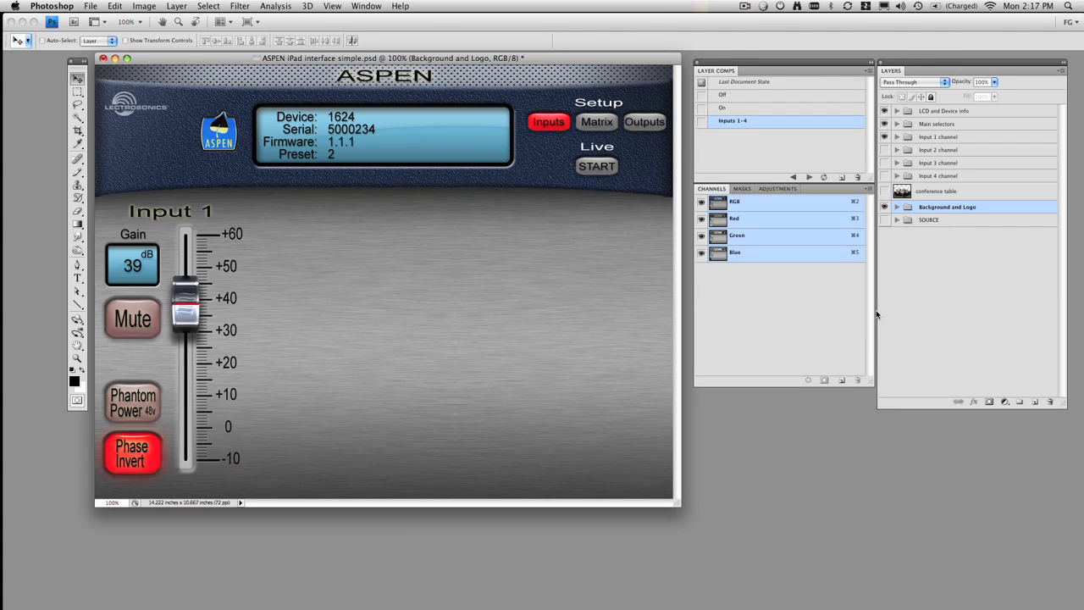
# Step: Turn on the Input 2, 3 and 4 strips, showing gains of 28, 26 and 45 dB
pyautogui.click(884, 151)
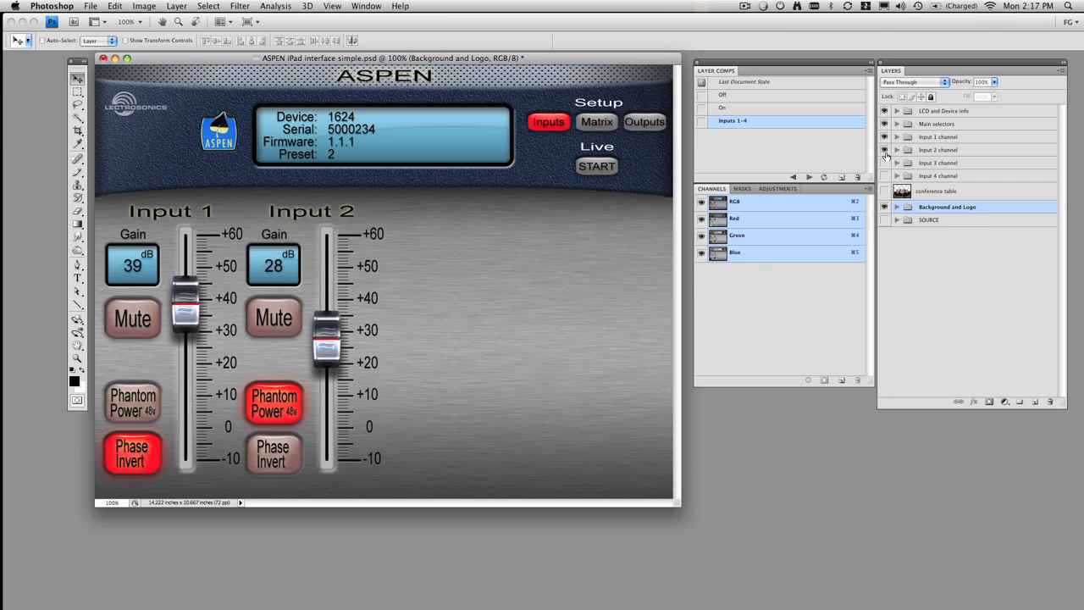
pyautogui.click(884, 162)
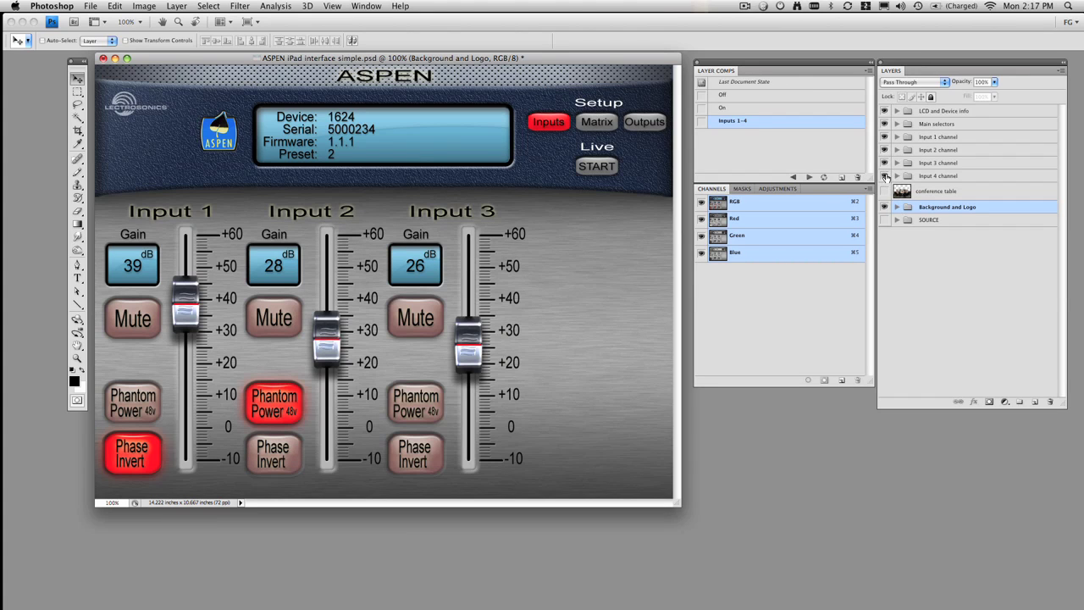
pyautogui.click(885, 176)
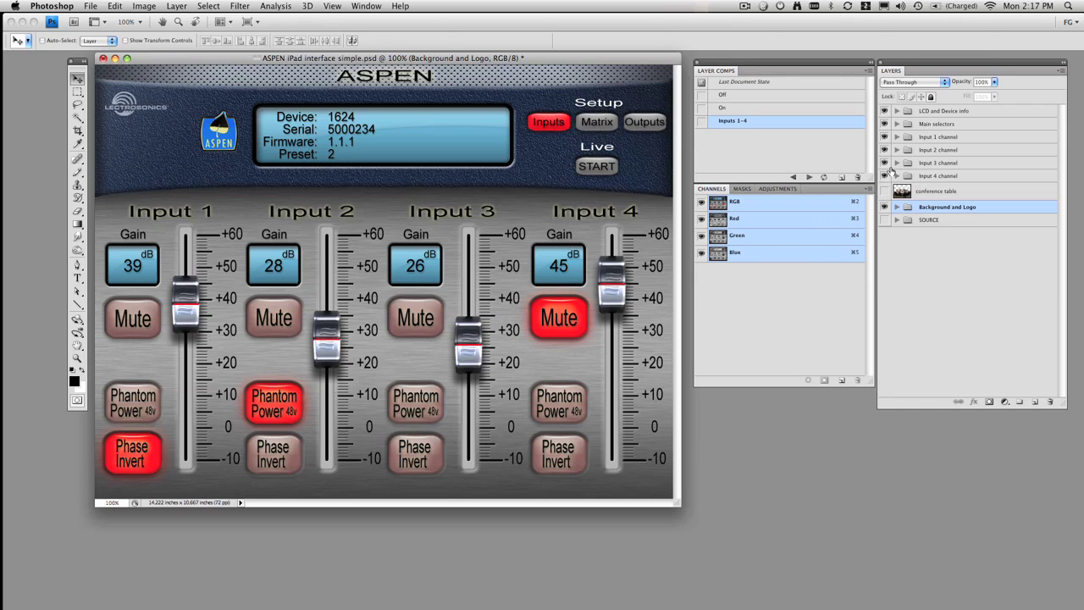
# Step: Briefly hide the LCD, selector and background groups, then hide all four Input channel strips
pyautogui.click(884, 111)
pyautogui.click(884, 124)
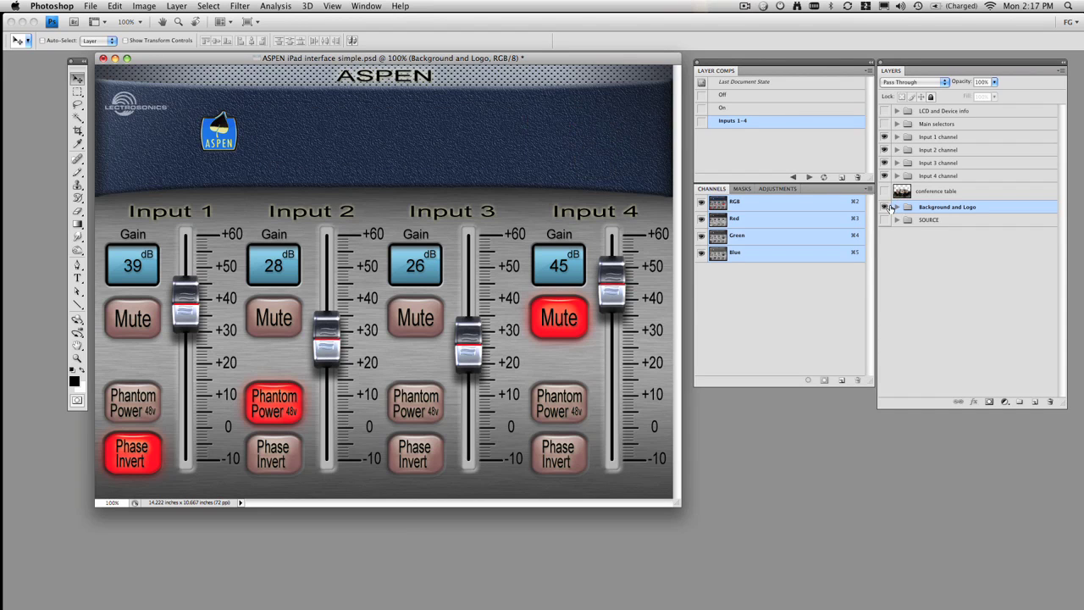
pyautogui.click(884, 207)
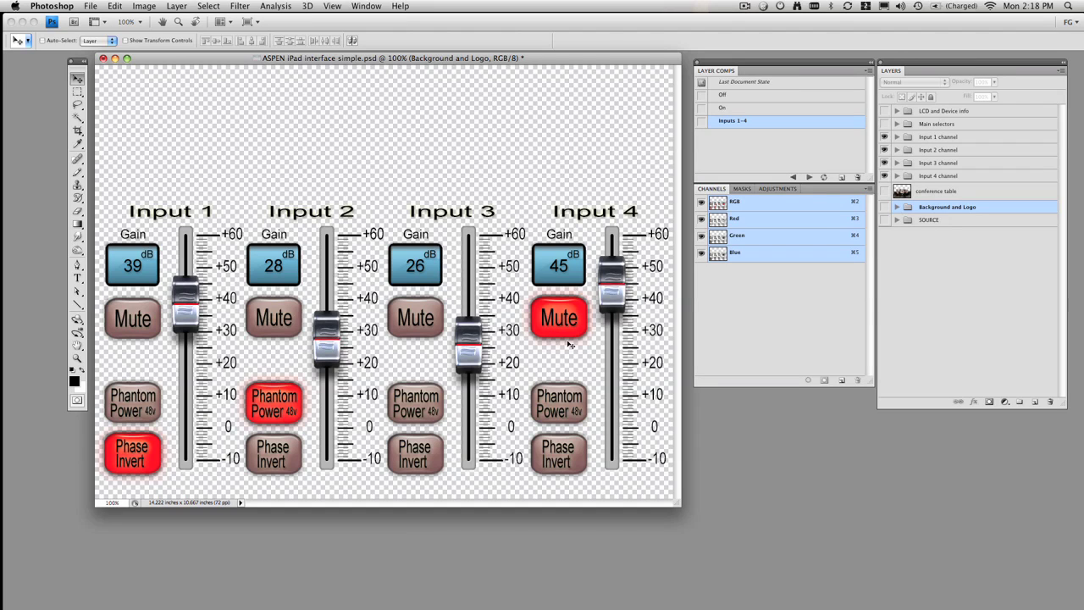
pyautogui.click(885, 207)
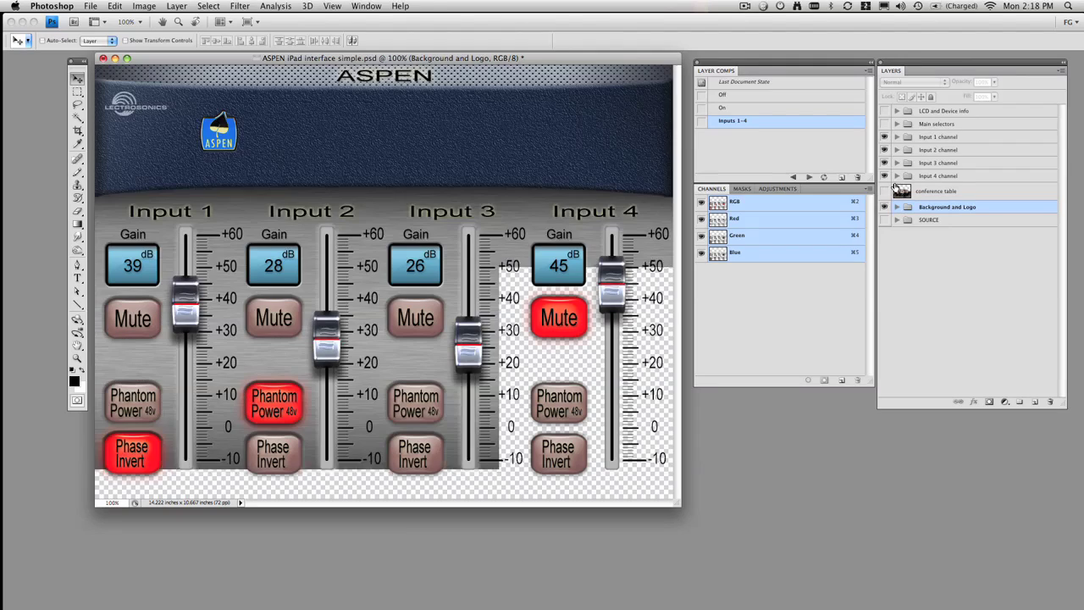
pyautogui.click(885, 111)
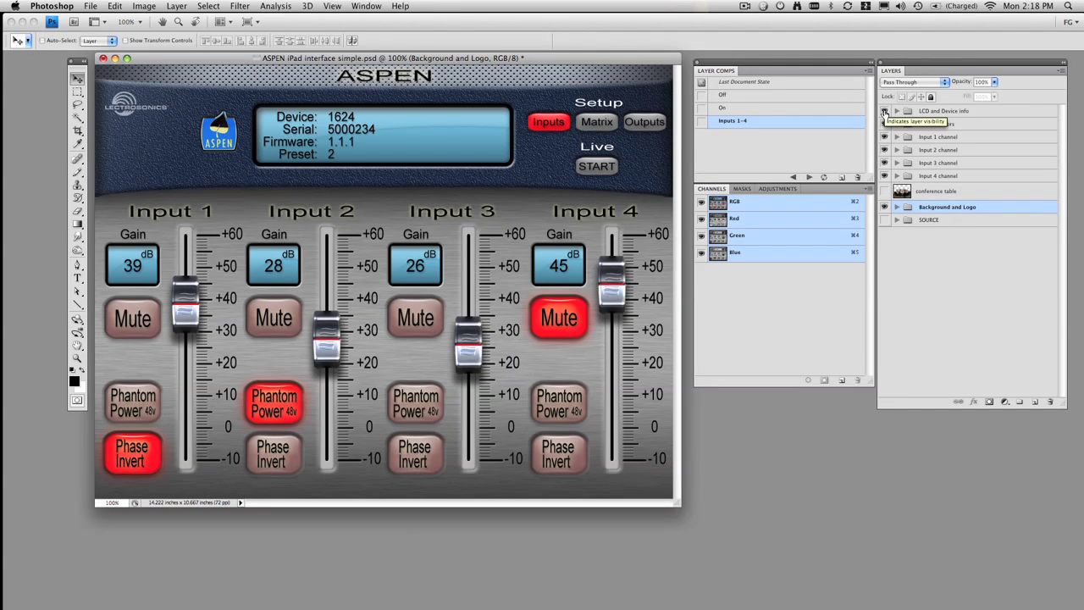
pyautogui.click(885, 137)
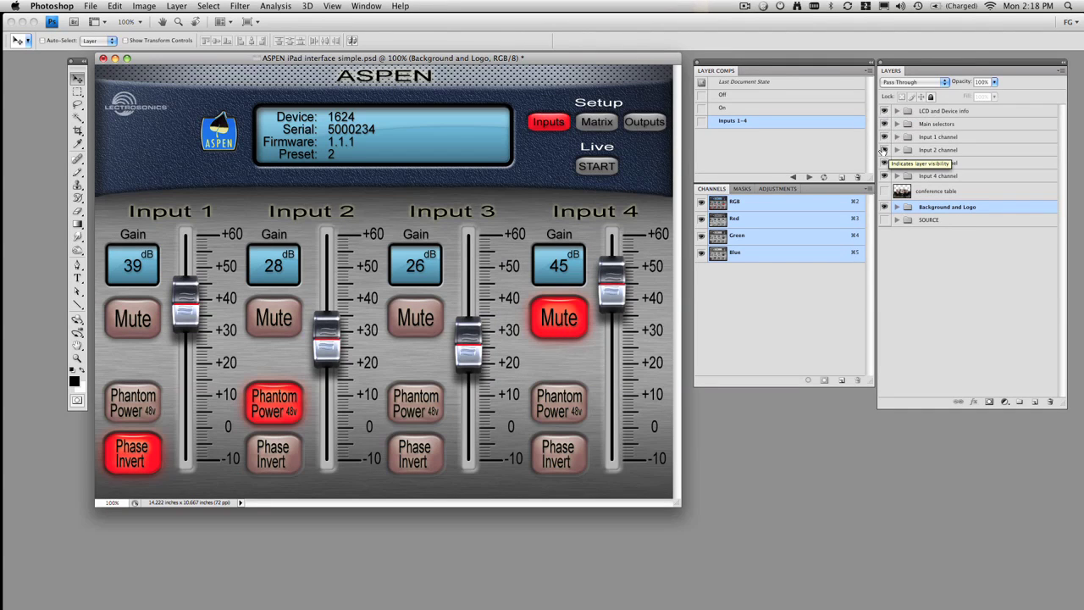
pyautogui.moveTo(884, 152); pyautogui.dragTo(885, 178)
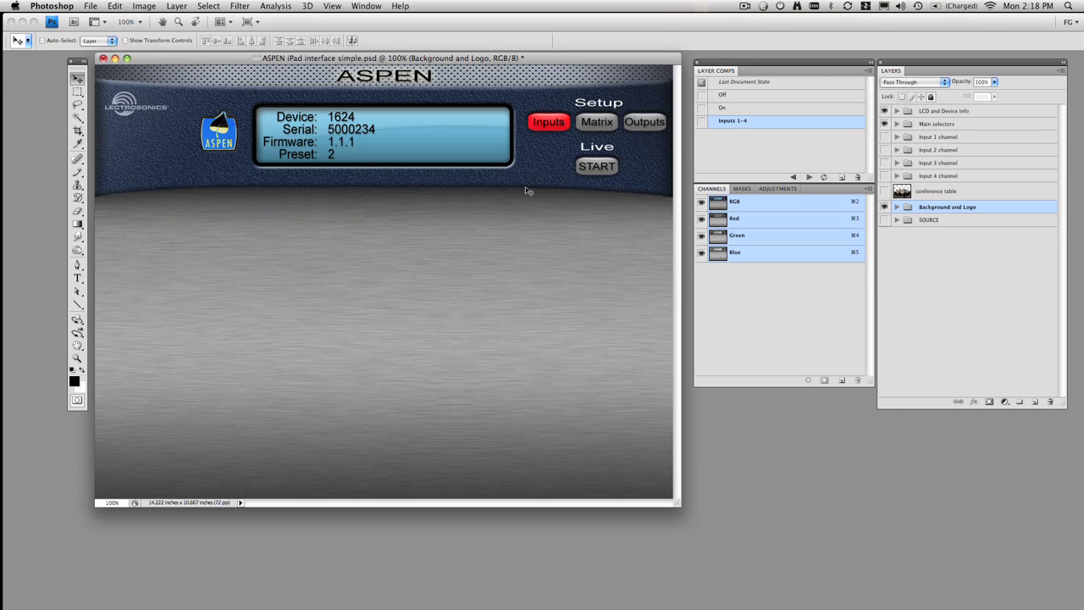
# Step: Turn on the conference table photo, toggling it off and on twice to compare
pyautogui.click(884, 192)
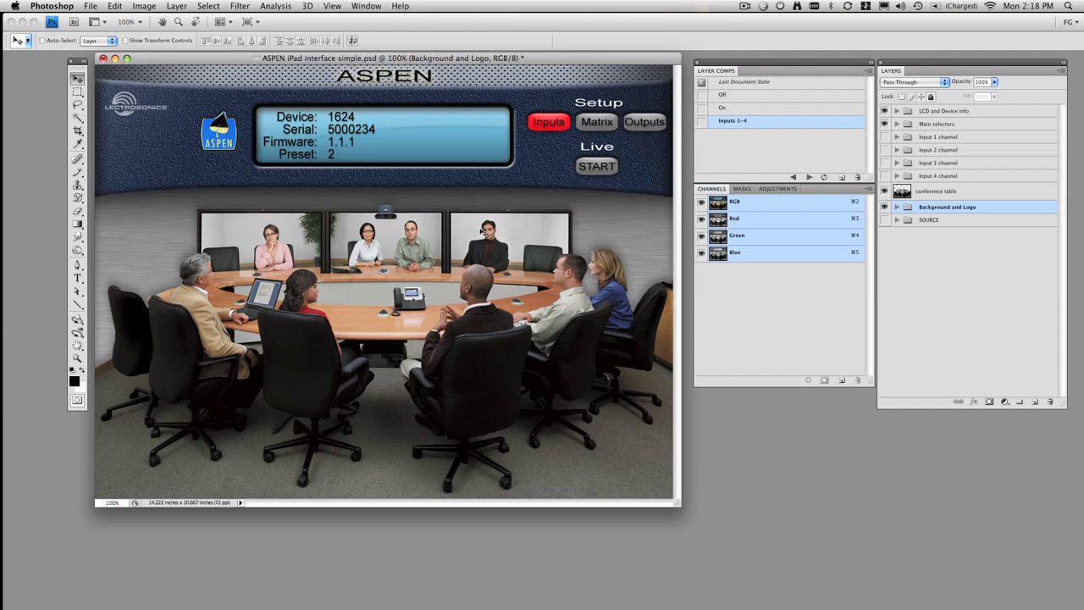
pyautogui.click(885, 193)
pyautogui.click(885, 193)
pyautogui.click(884, 192)
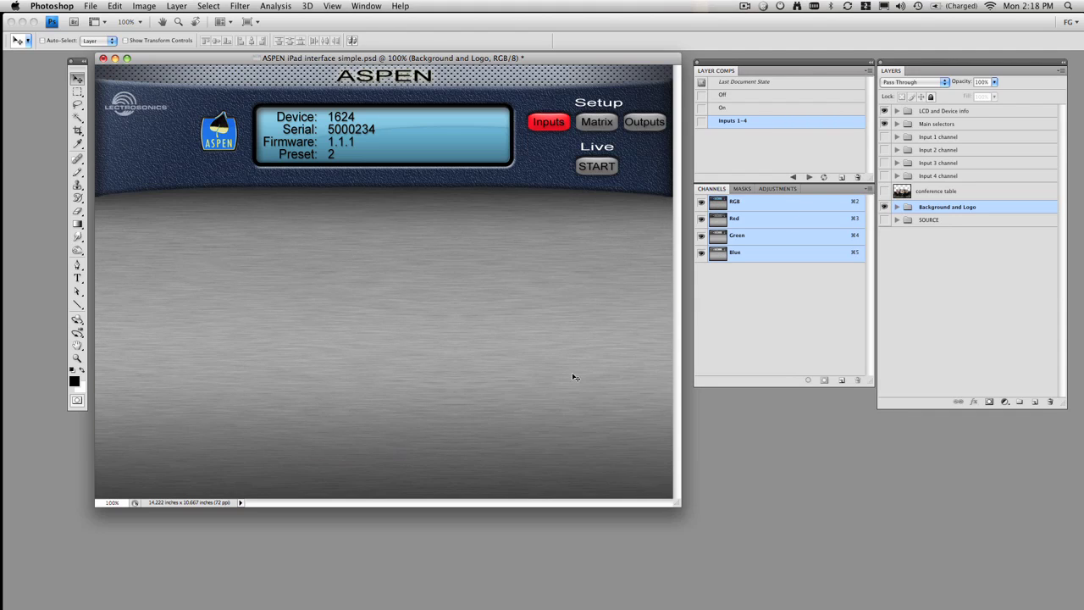
pyautogui.click(884, 194)
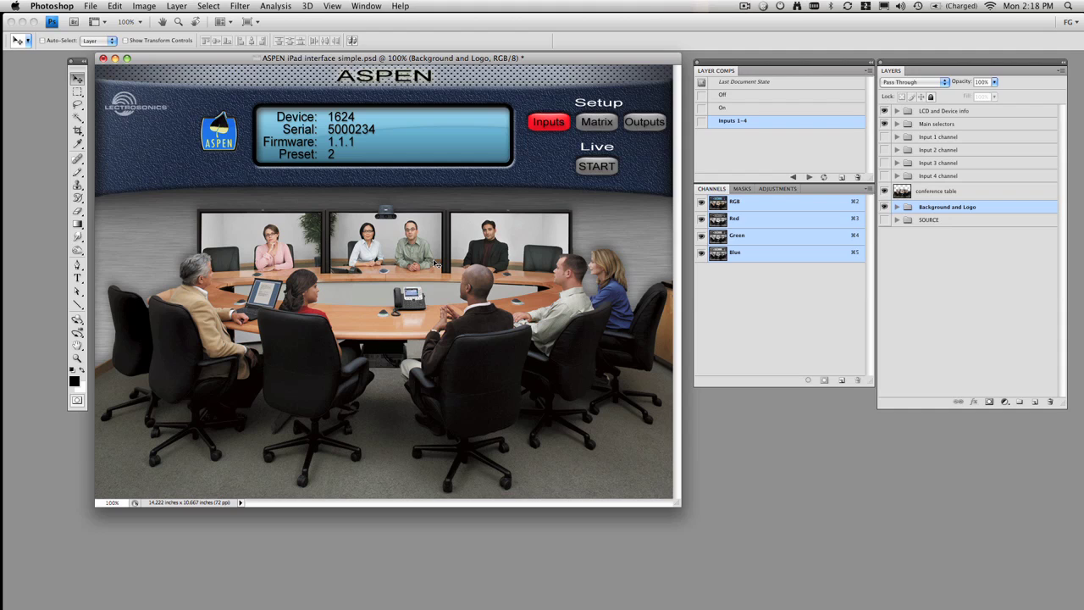